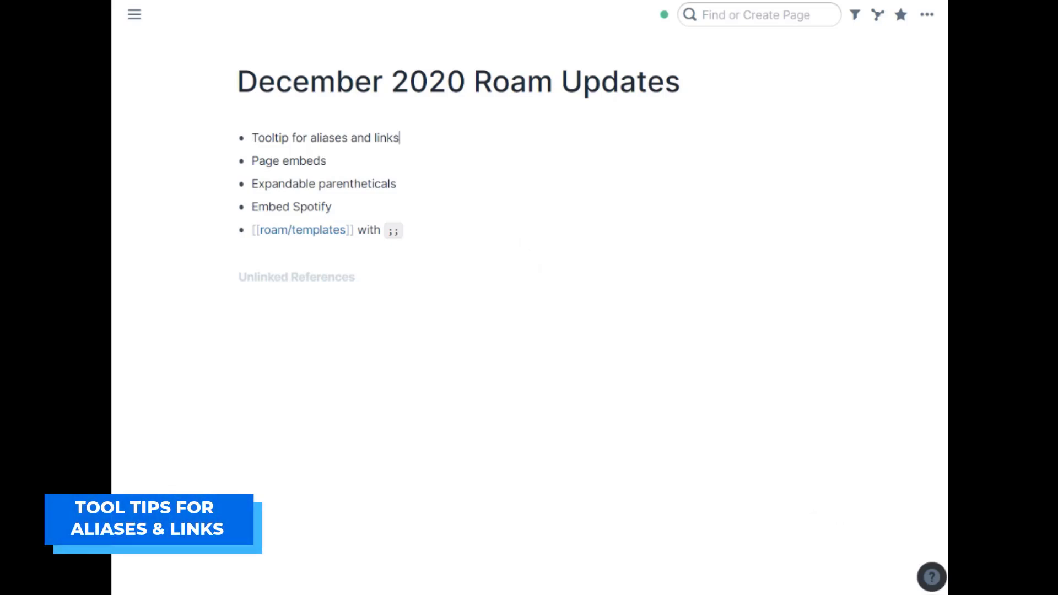
key(Return)
key(Tab)
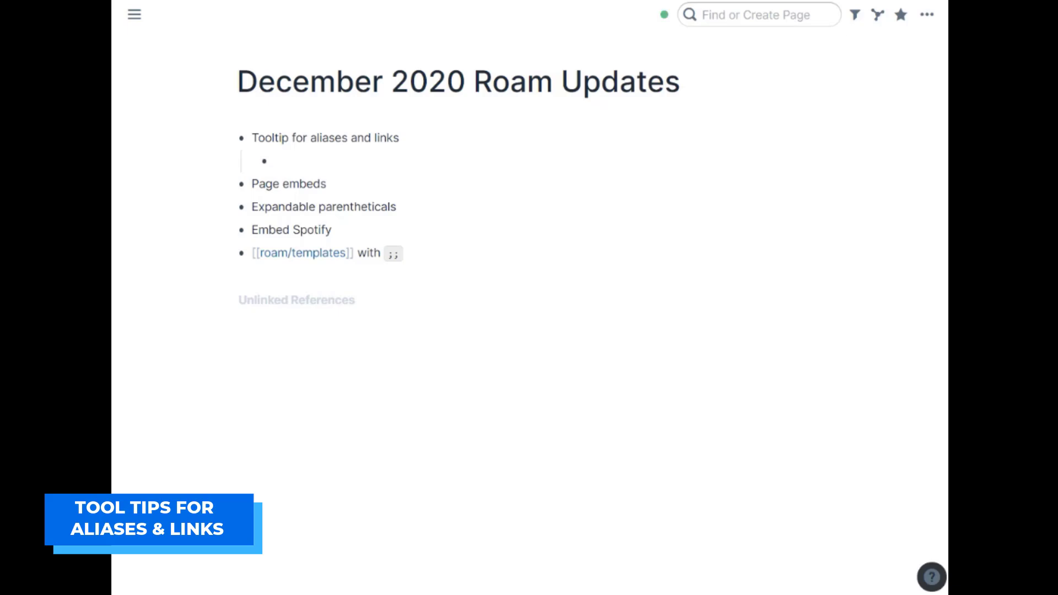
text([A link to Google](http://www.google.com))
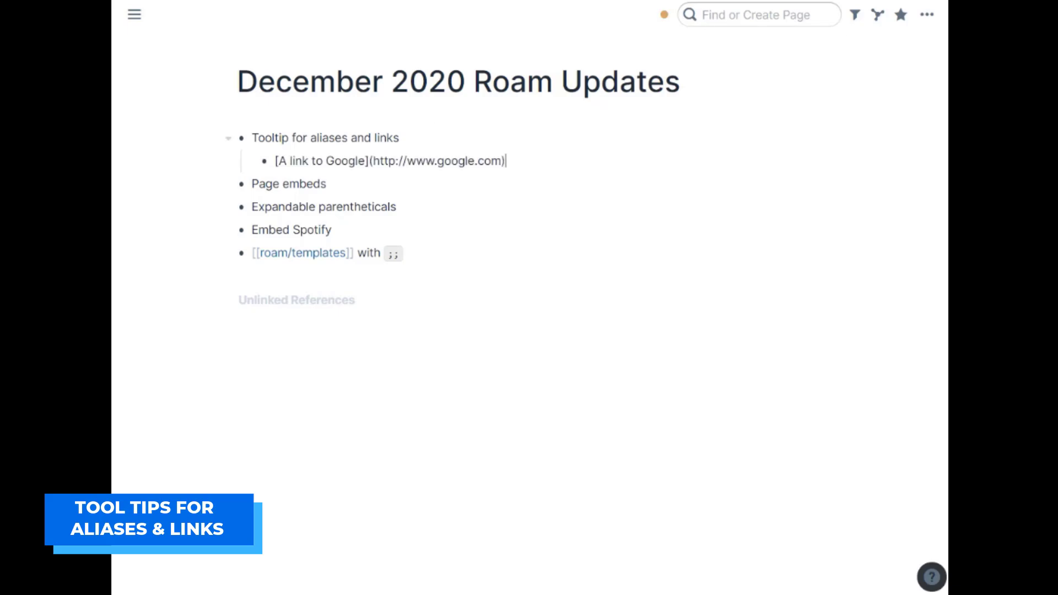
click(400, 138)
mouse_move(302, 169)
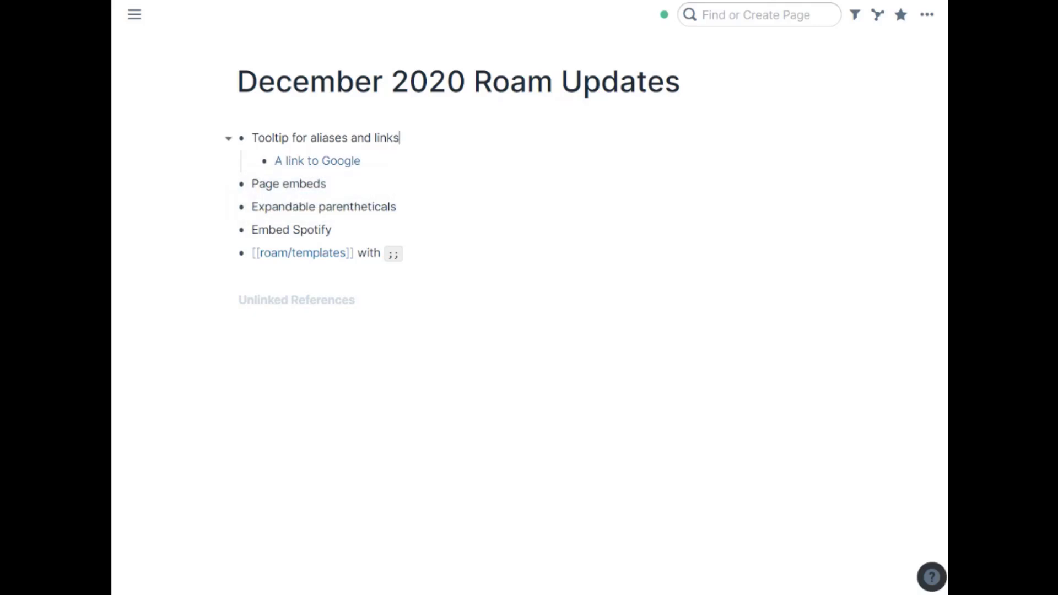
Step: Fold the tooltip bullet and insert a block embed nested under Page embeds
click(229, 140)
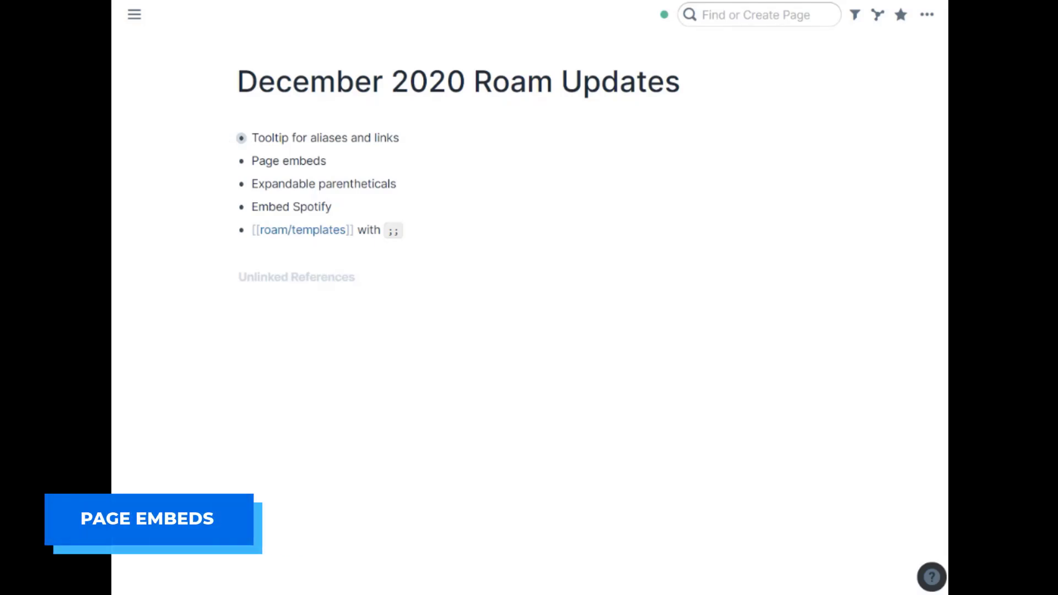
click(327, 161)
key(Return)
key(Tab)
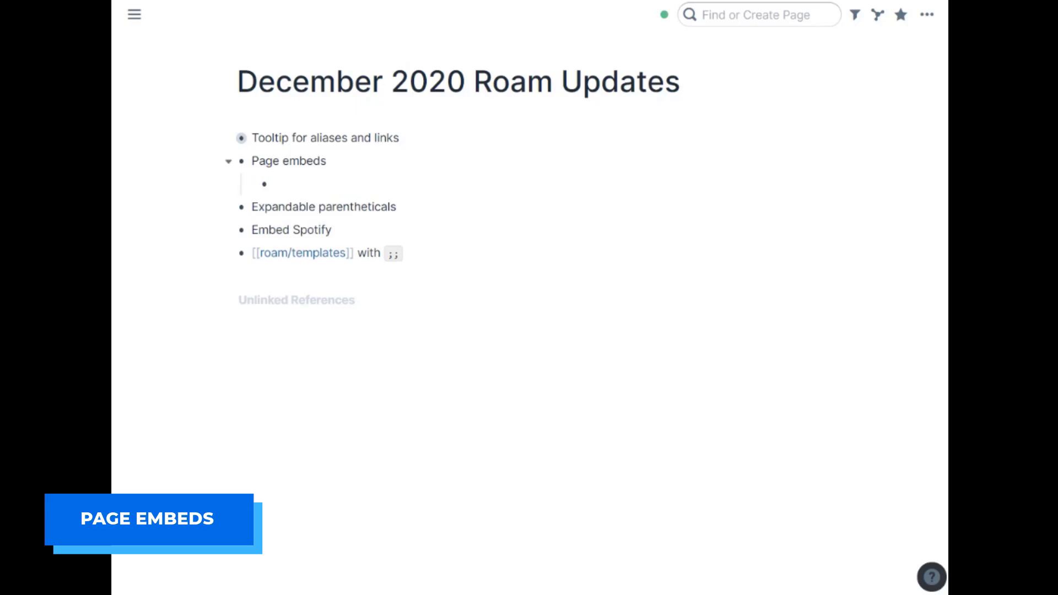
text(/embed)
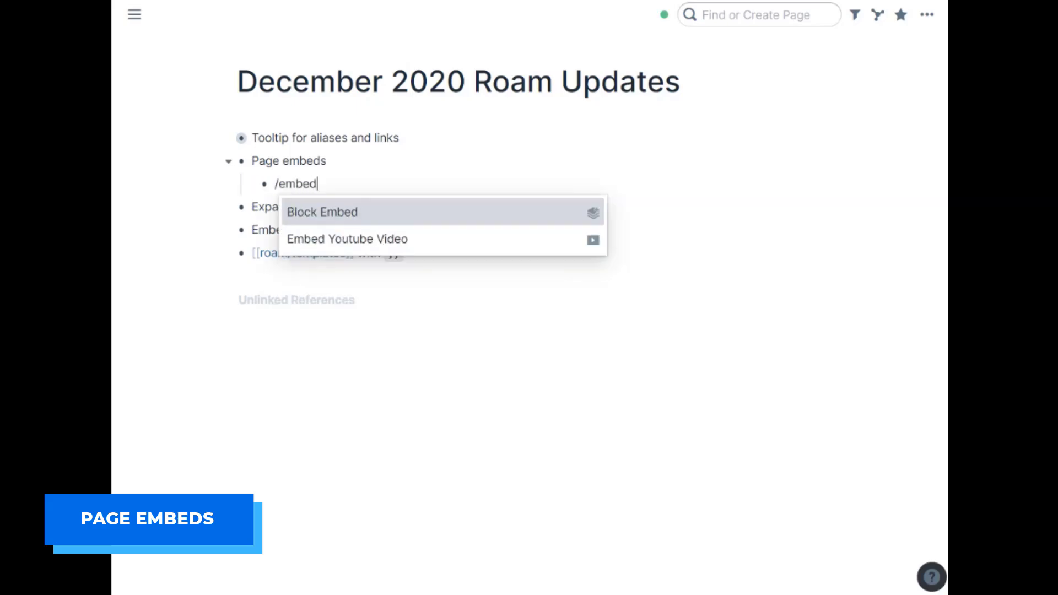
key(Return)
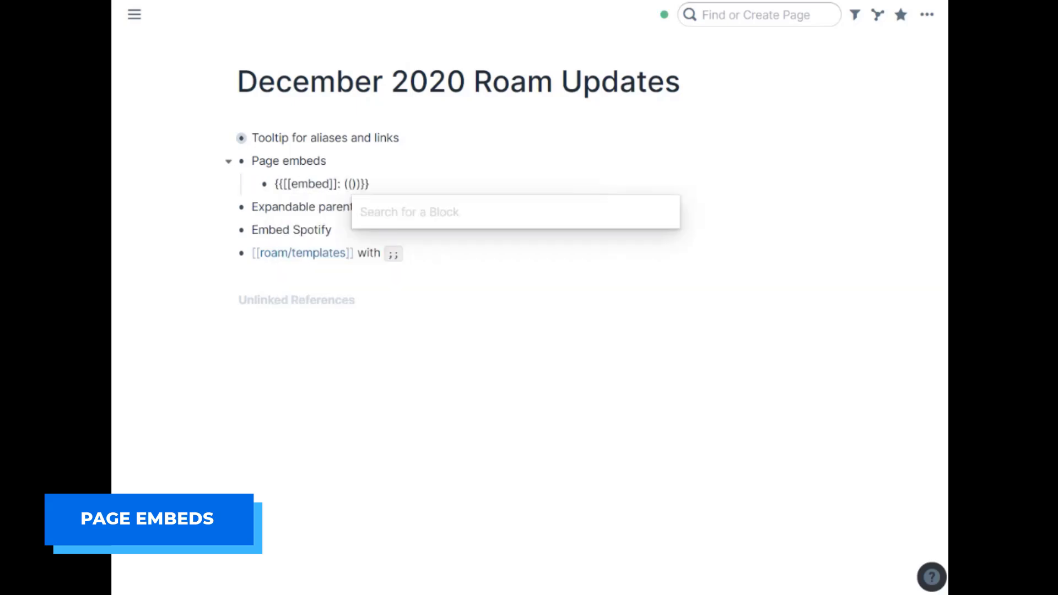
Step: Replace the empty block reference with [[Metadata]] so the Metadata page is embedded
key(shift+Left)
key(shift+Left)
key(shift+Right)
key(shift+Right)
key(BackSpace)
text([[)
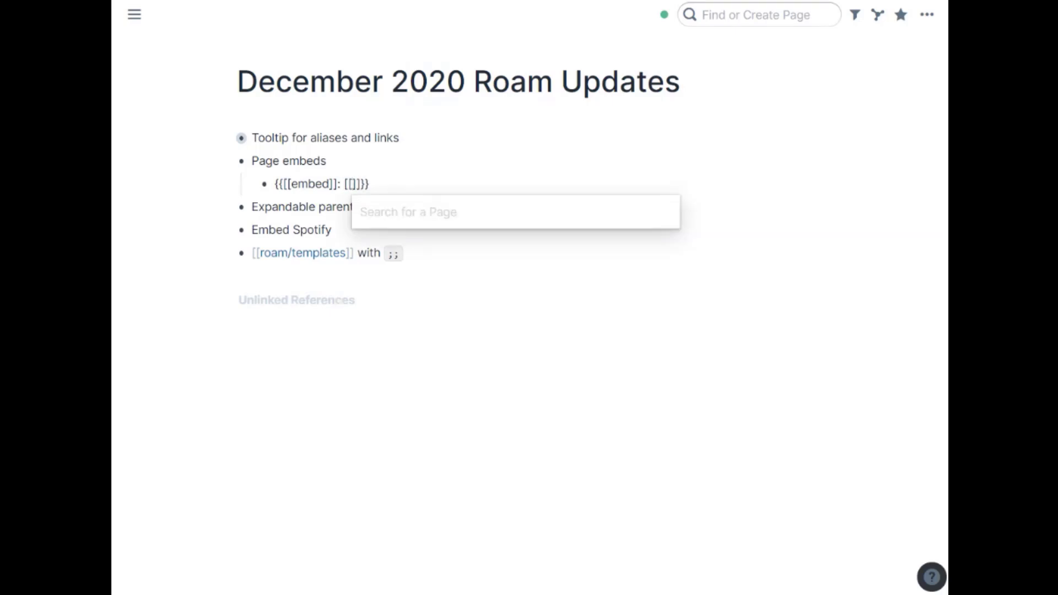
text(meta)
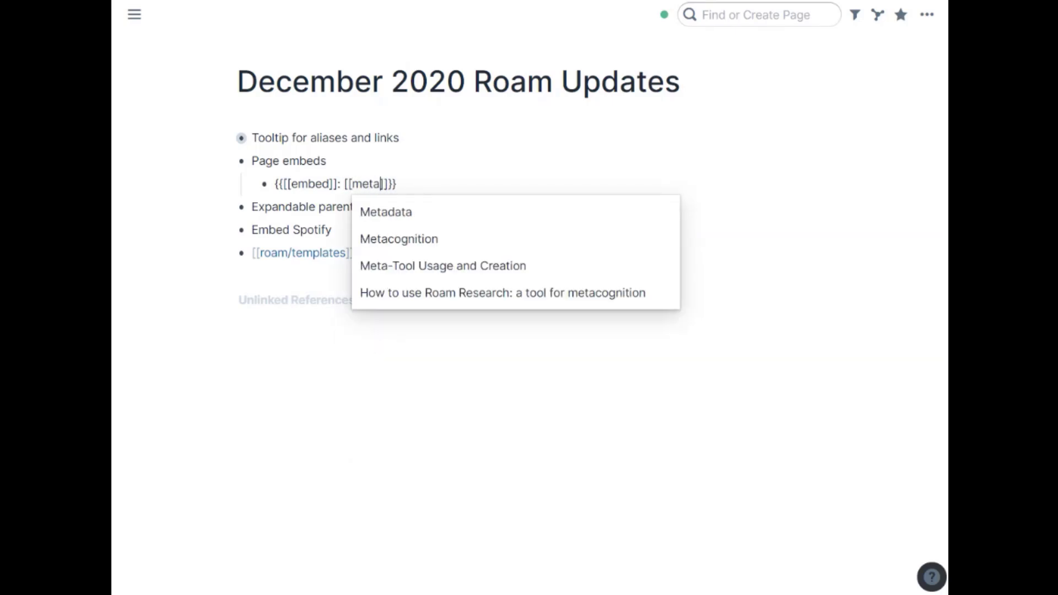
key(Return)
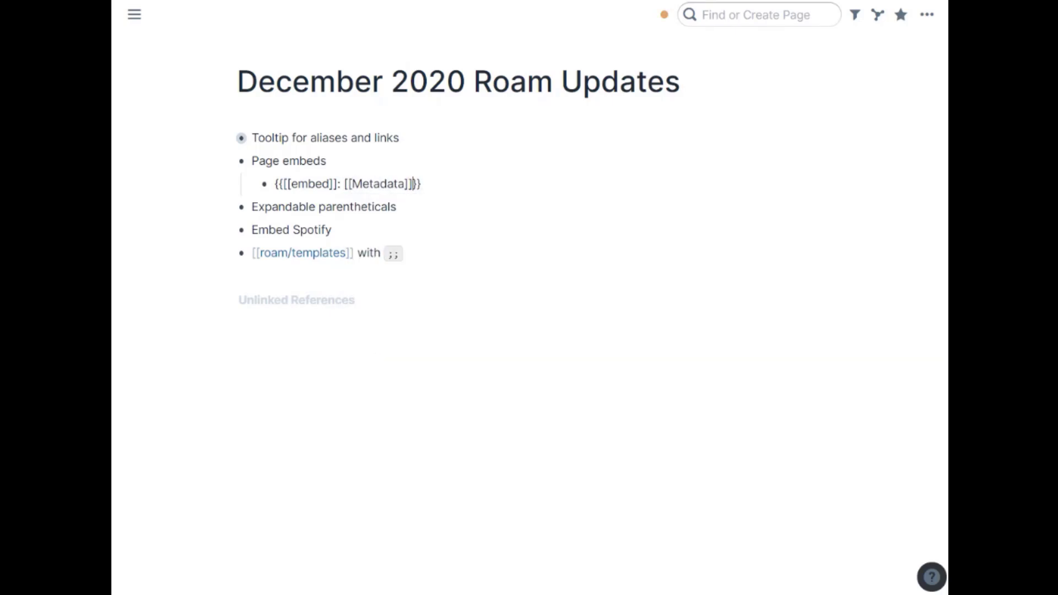
click(406, 253)
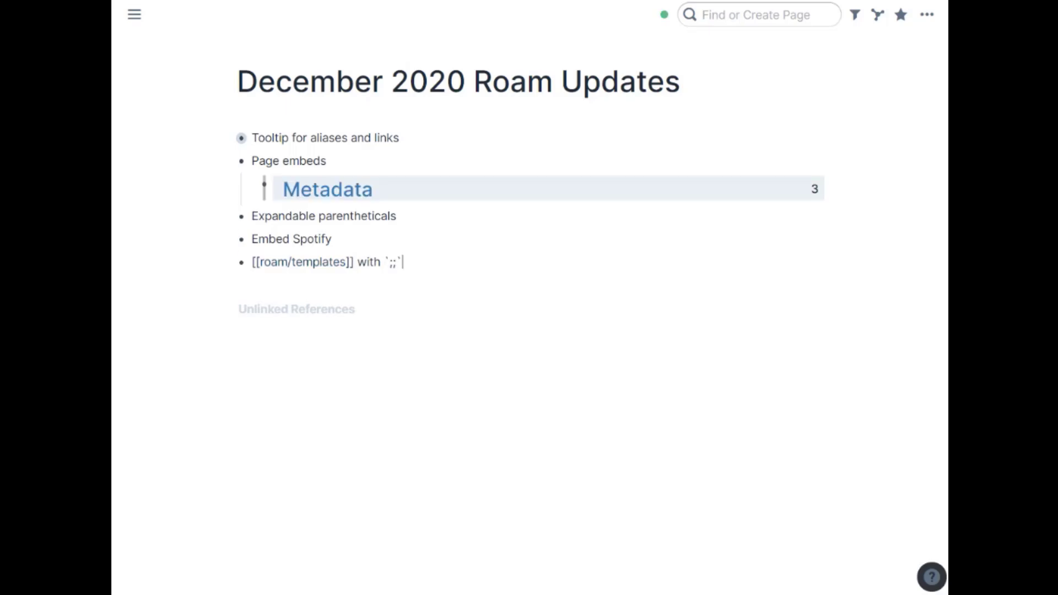
Step: Expand and browse the Metadata embed, then collapse it and fold Page embeds
click(264, 199)
scroll(264, 199, down, 12)
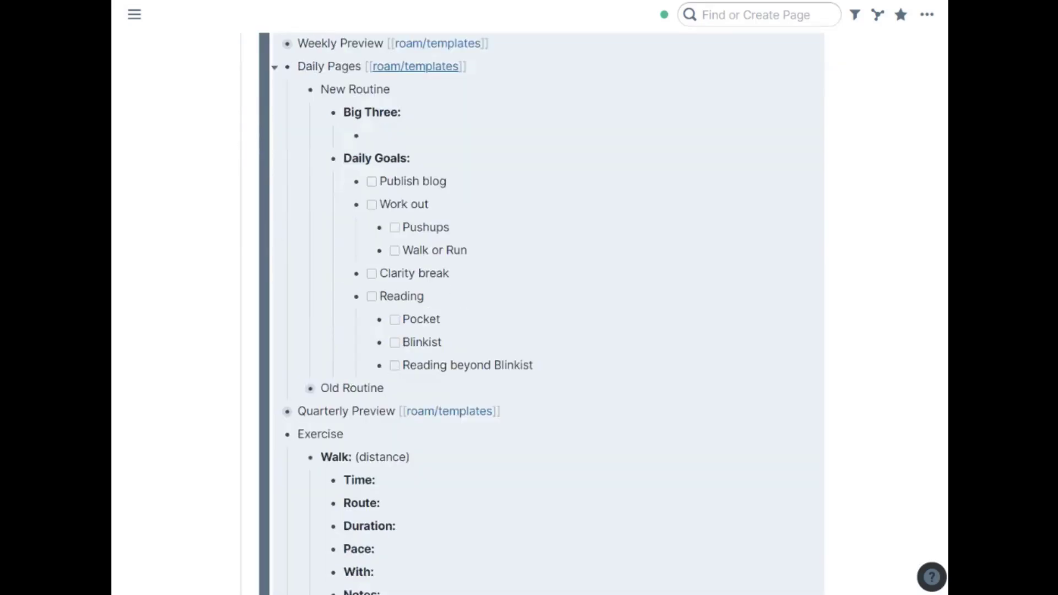
scroll(546, 309, up, 9)
scroll(545, 308, down, 10)
scroll(529, 308, up, 15)
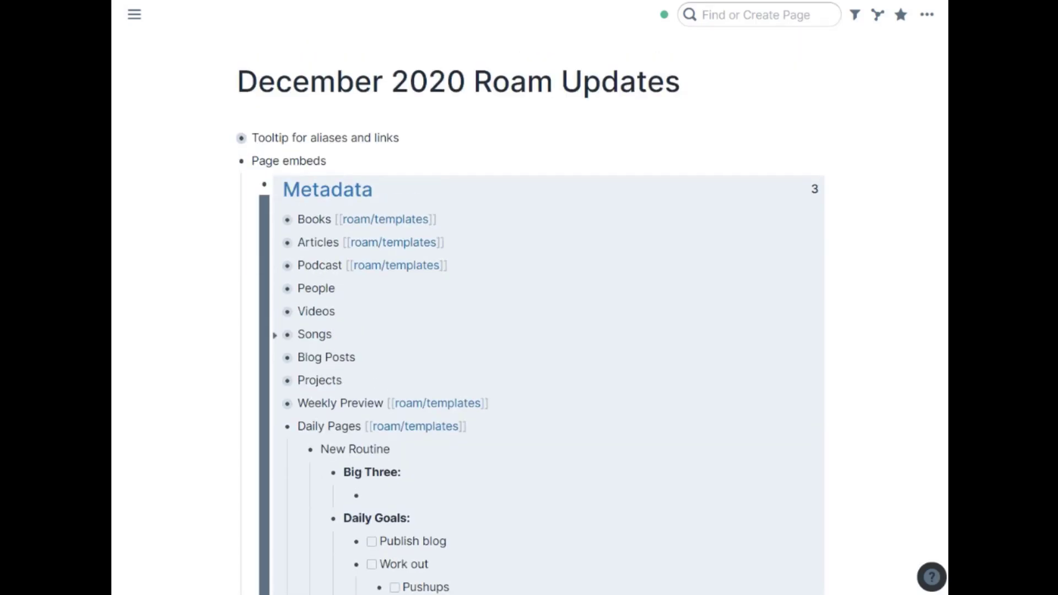
click(266, 237)
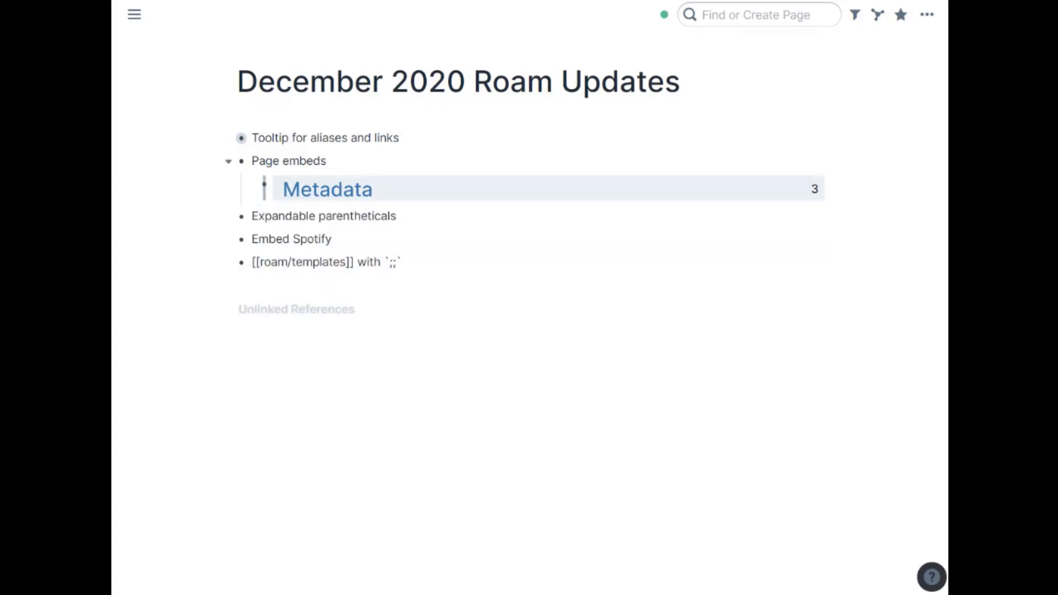
click(229, 163)
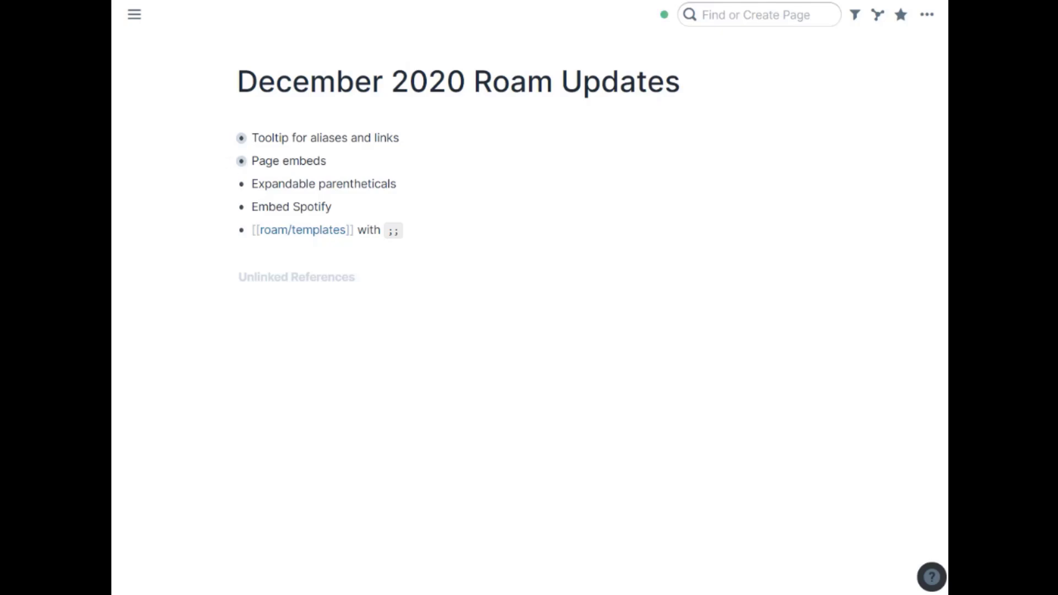
Step: Nest a sample sentence with the ((anywhere, really)) parenthetical under Expandable parentheticals and toggle it
click(397, 183)
key(Return)
key(Tab)
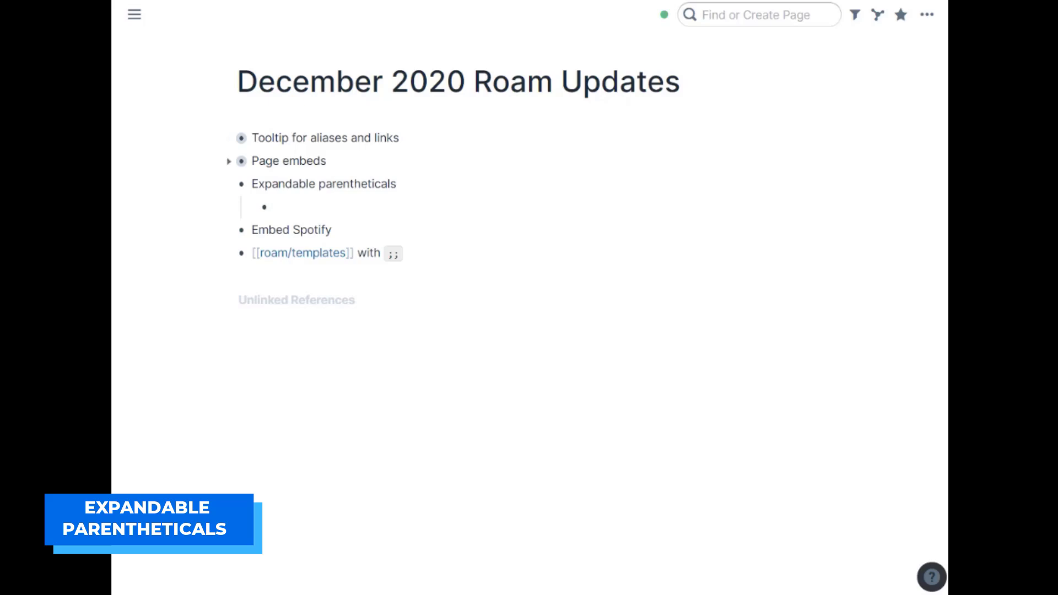
text(You can drop them into ((anywhere, really)) the middle of a sentence.)
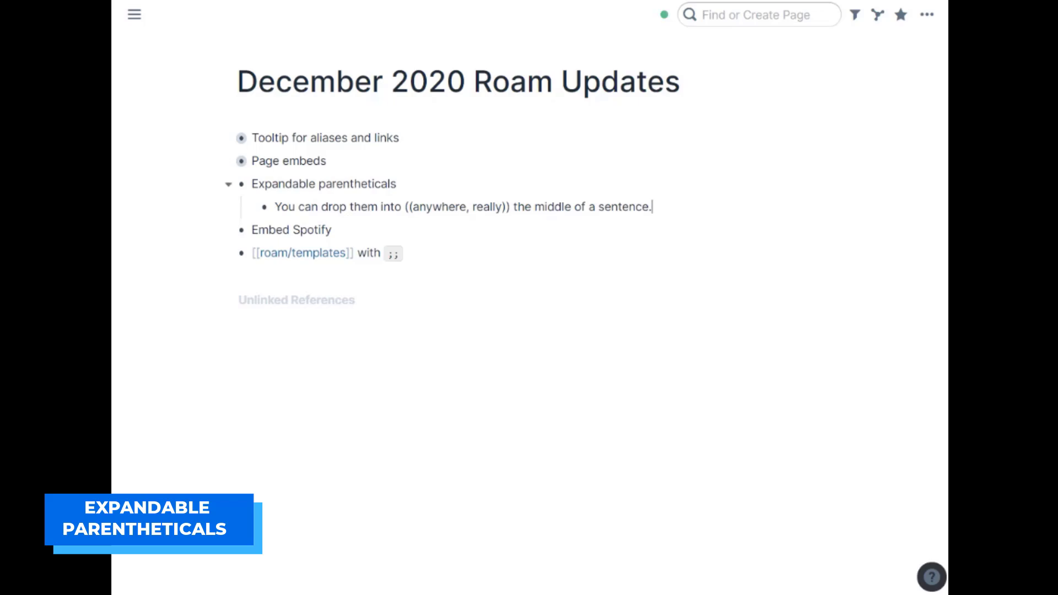
click(397, 183)
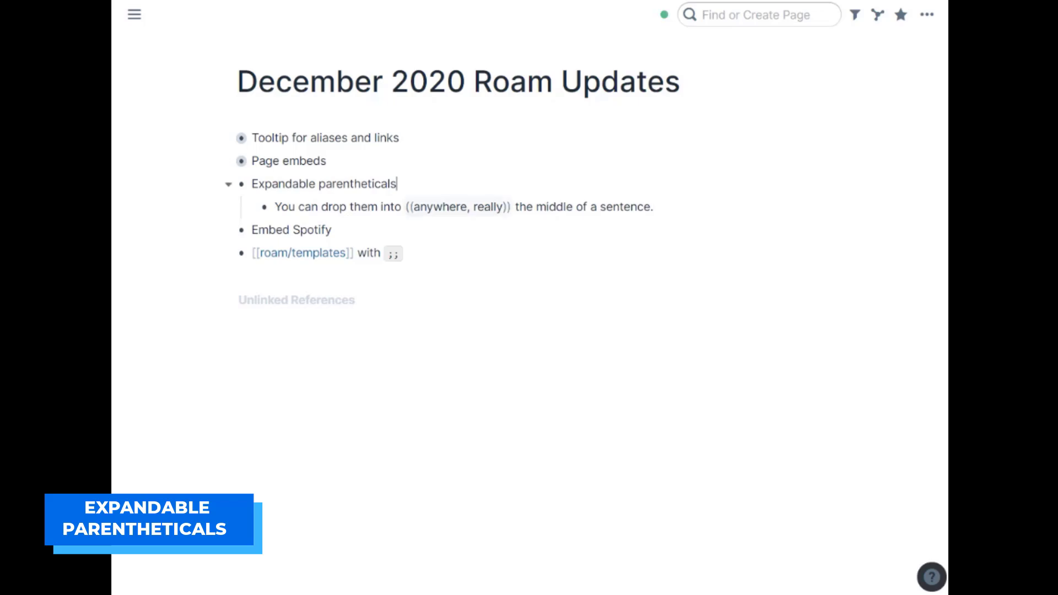
click(410, 207)
click(410, 207)
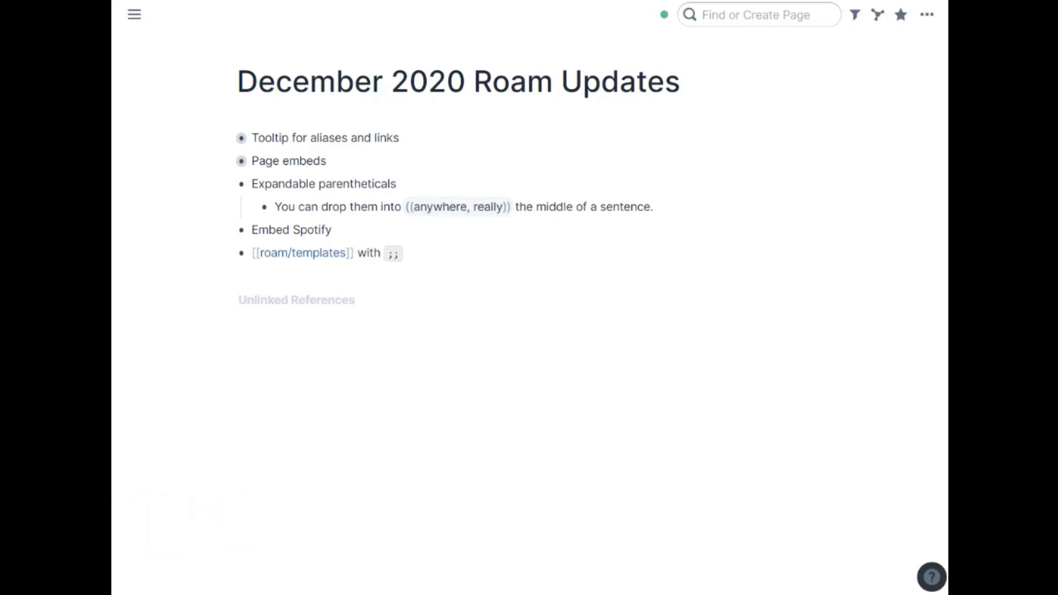
Step: Add and toggle a '((not a block))' line, then collapse ((anywhere, really)) and fold the section
click(708, 208)
key(Return)
text((()
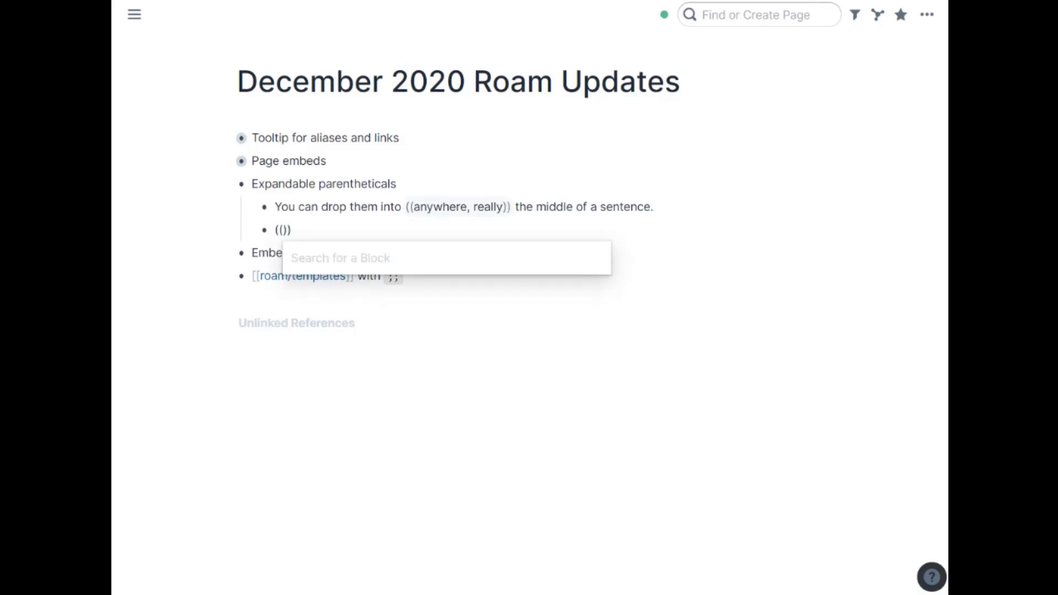
text(not a bla)
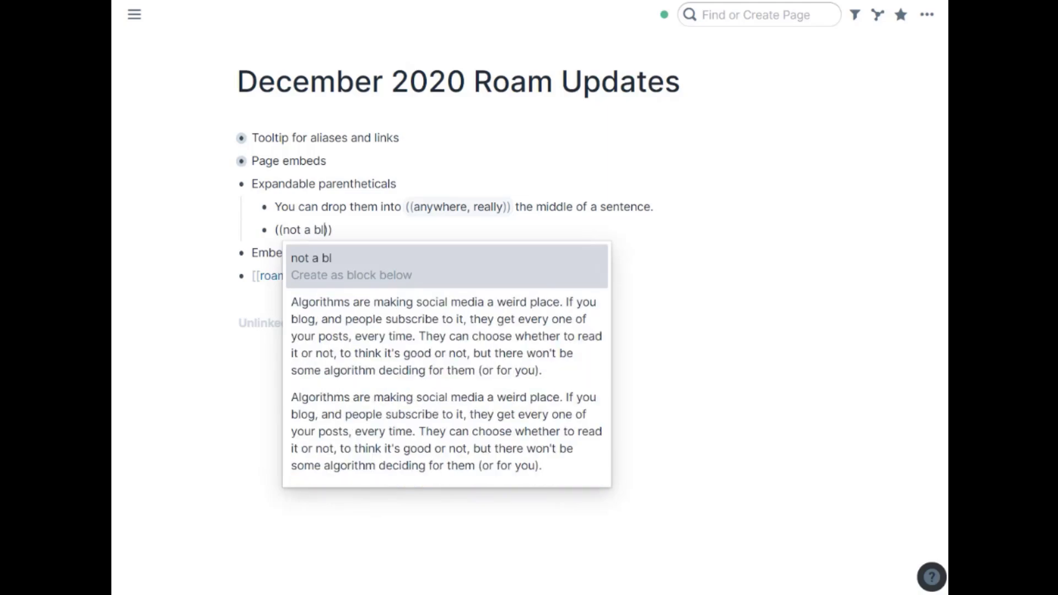
key(BackSpace)
text(ock)
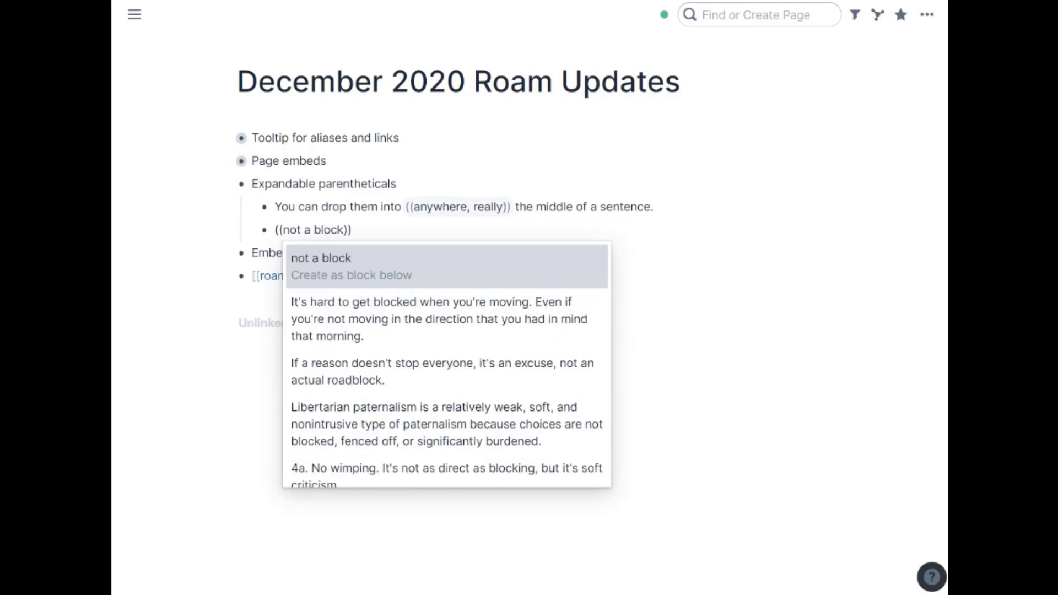
key(End)
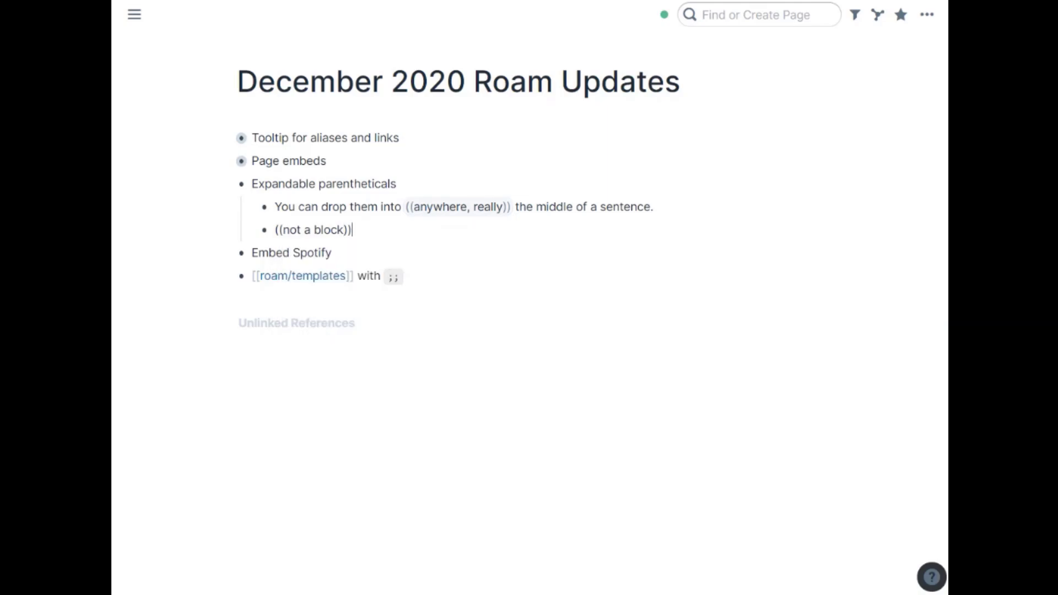
click(280, 229)
click(280, 231)
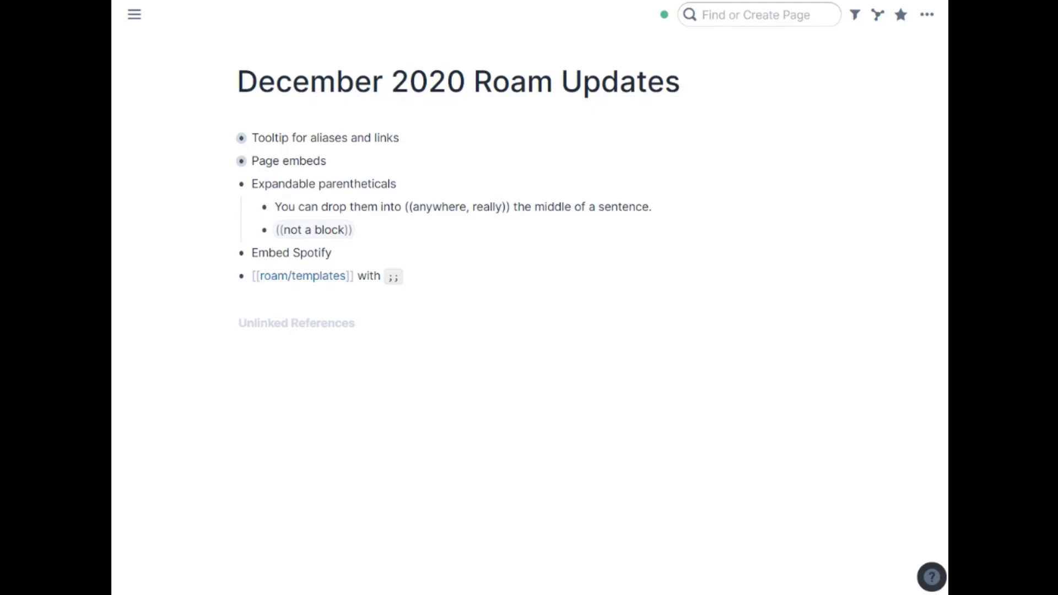
click(408, 207)
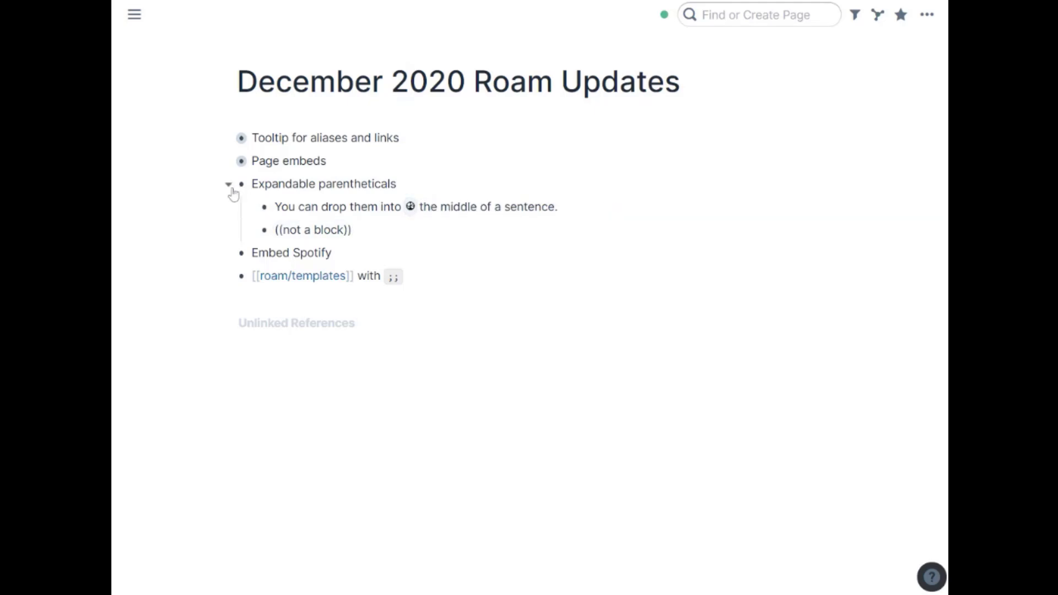
click(229, 186)
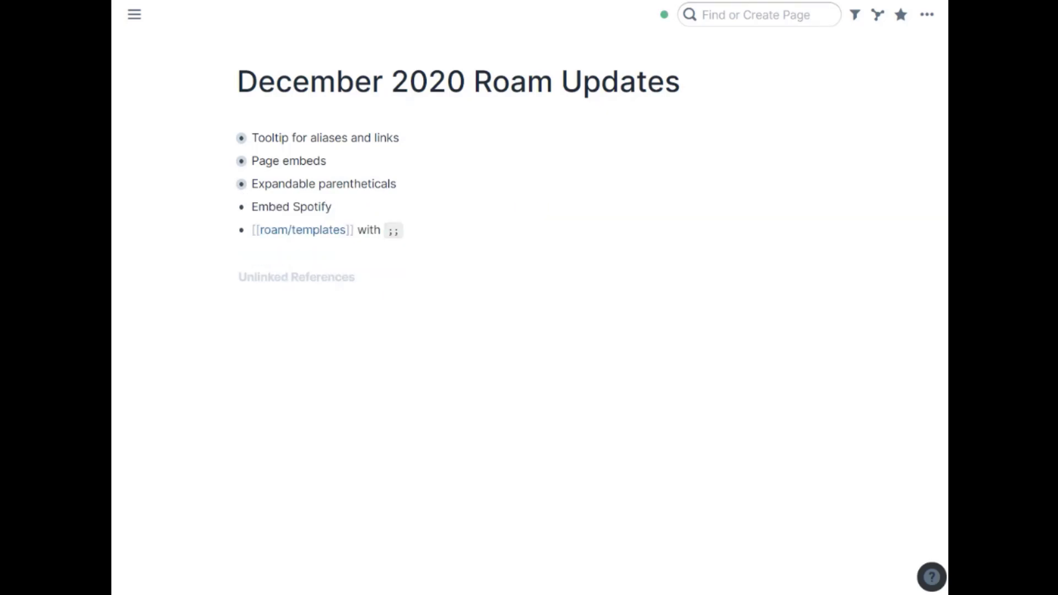
Step: Nest a {{spotify: URL}} playlist player under Embed Spotify, render it, and fold it away
key(Return)
key(Tab)
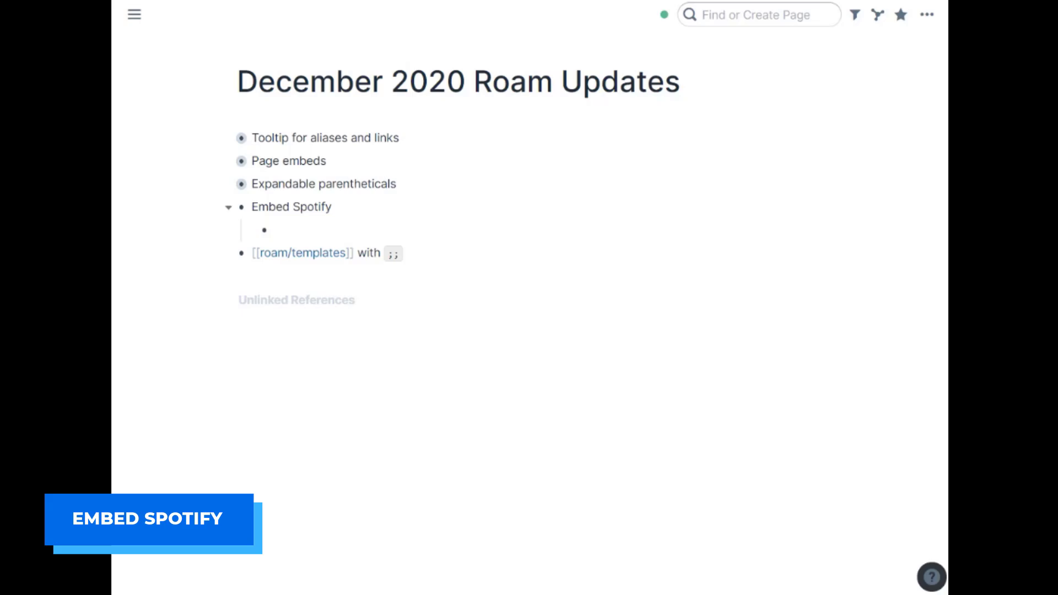
text({{spotify: https://open.spotify.com/playlist/4yhwMwRH8h2I2oiXHbiFBB}})
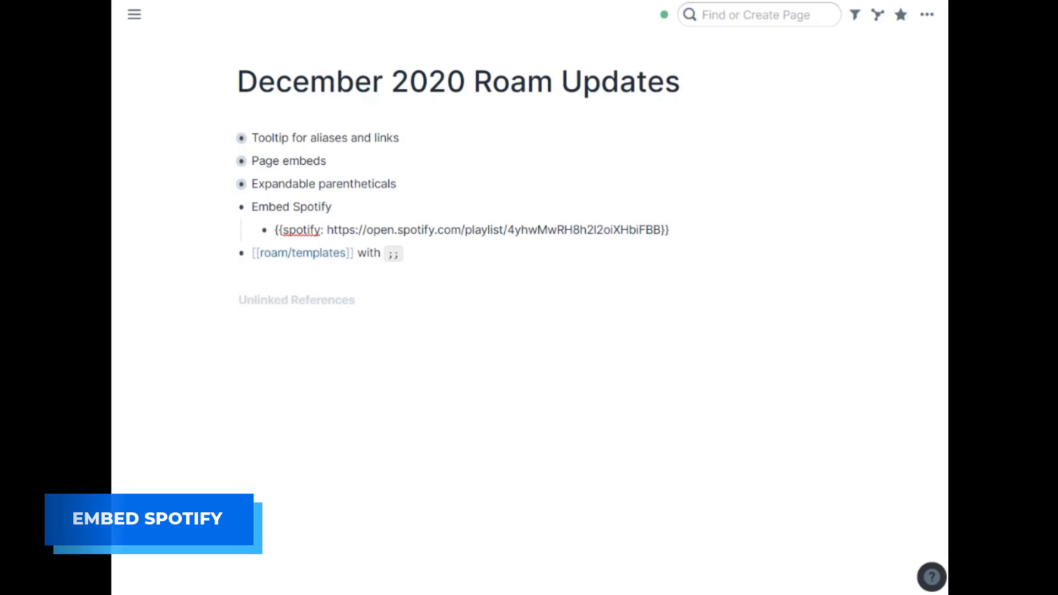
key(Escape)
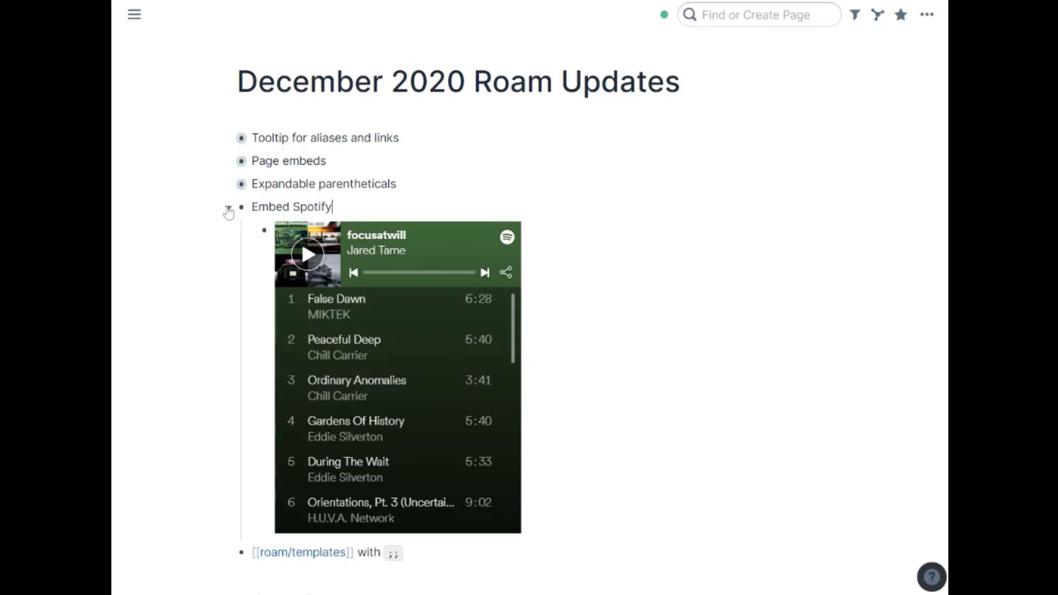
click(228, 209)
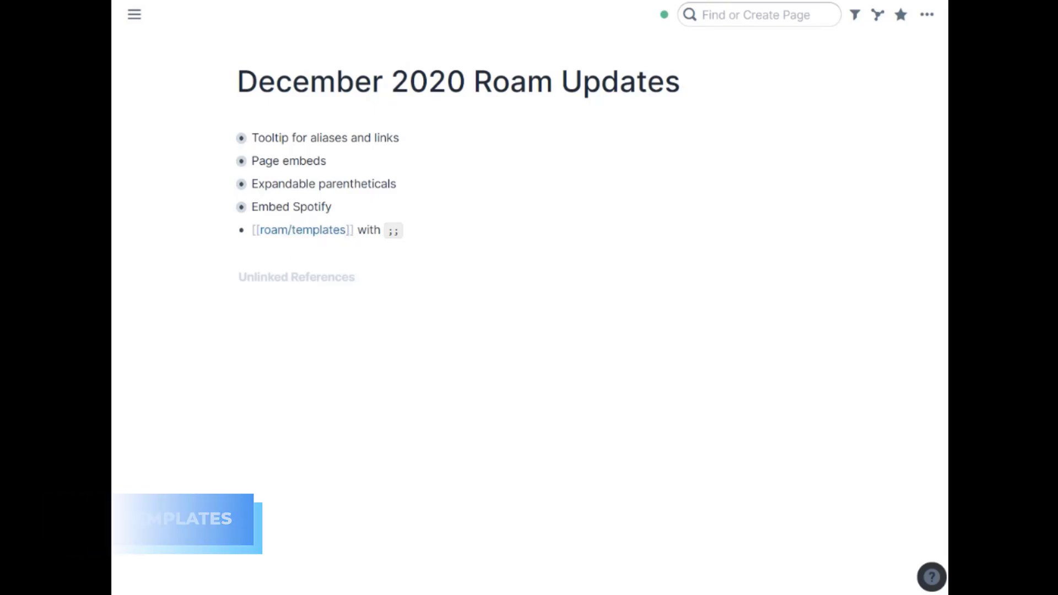
Step: On roam/templates, write 'New Template' with nested blocks '1. One' and '2. Two'
click(300, 236)
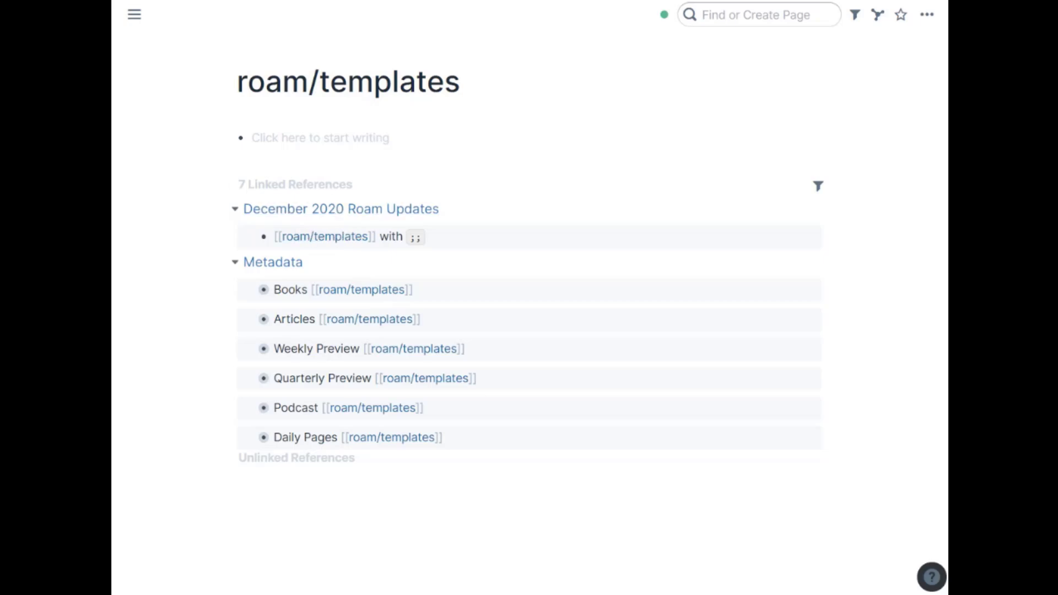
click(253, 138)
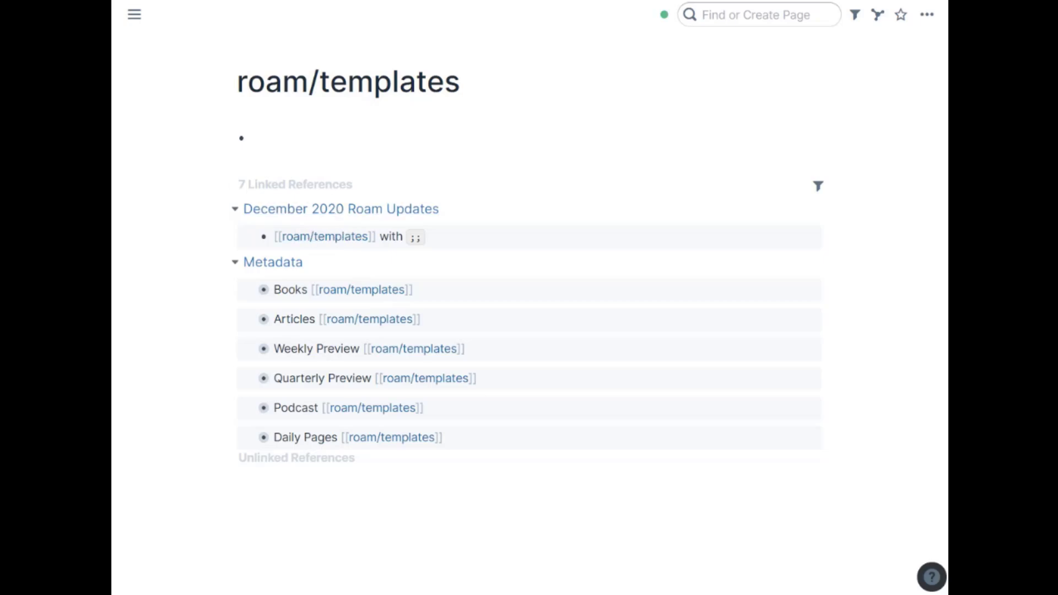
text(New Template)
key(Return)
key(Tab)
text(1. One)
key(Return)
text(2. Two)
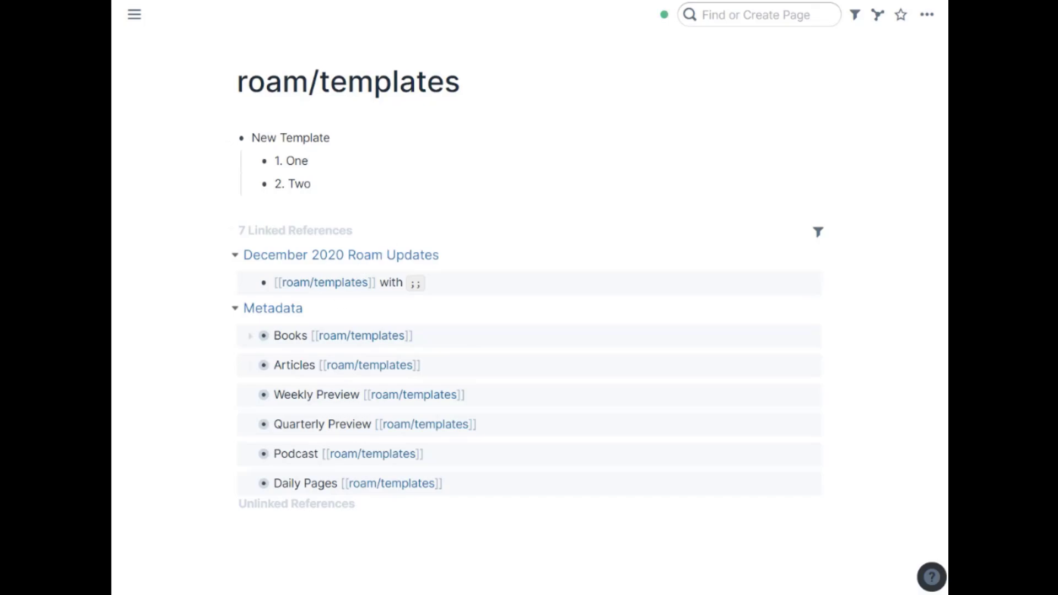
Step: Return to December 2020 Roam Updates and nest an empty block under the roam/templates item
click(281, 312)
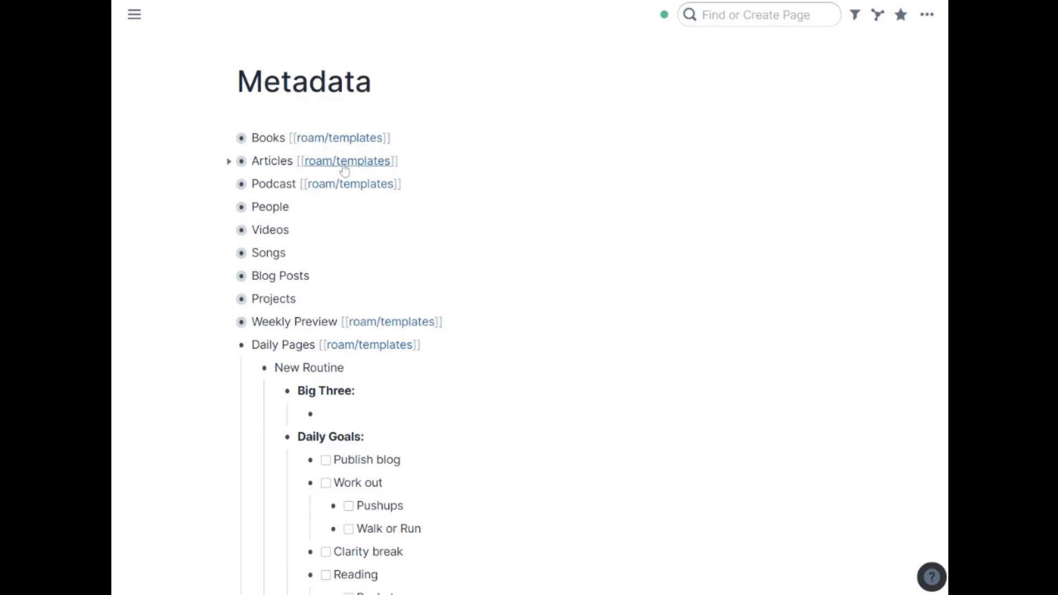
click(329, 144)
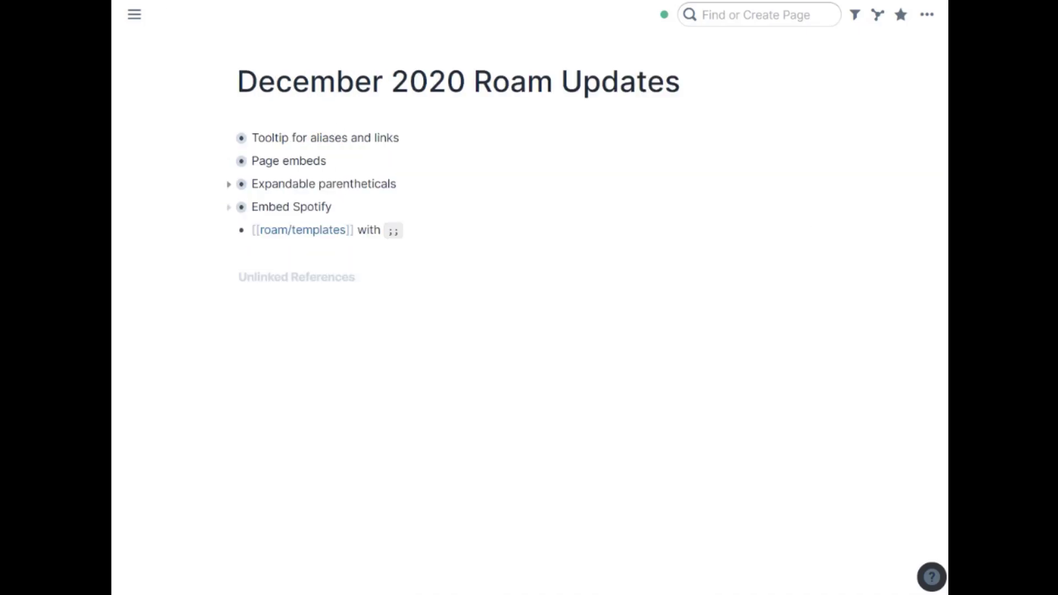
click(403, 230)
key(Return)
key(Tab)
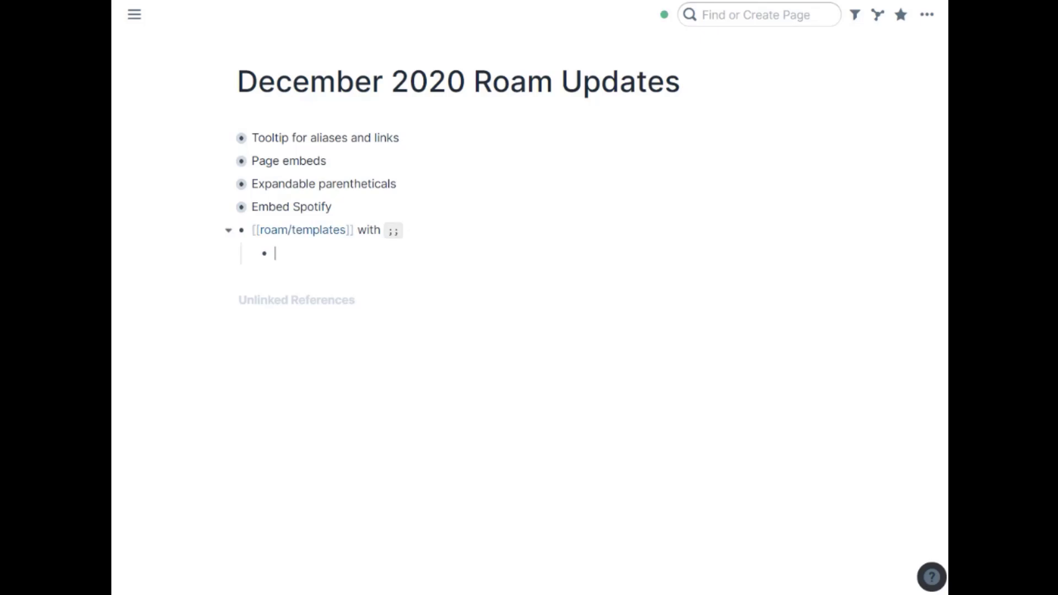
Step: Insert New Template via ;; under roam/templates, then insert the Books template at top level
text(;;)
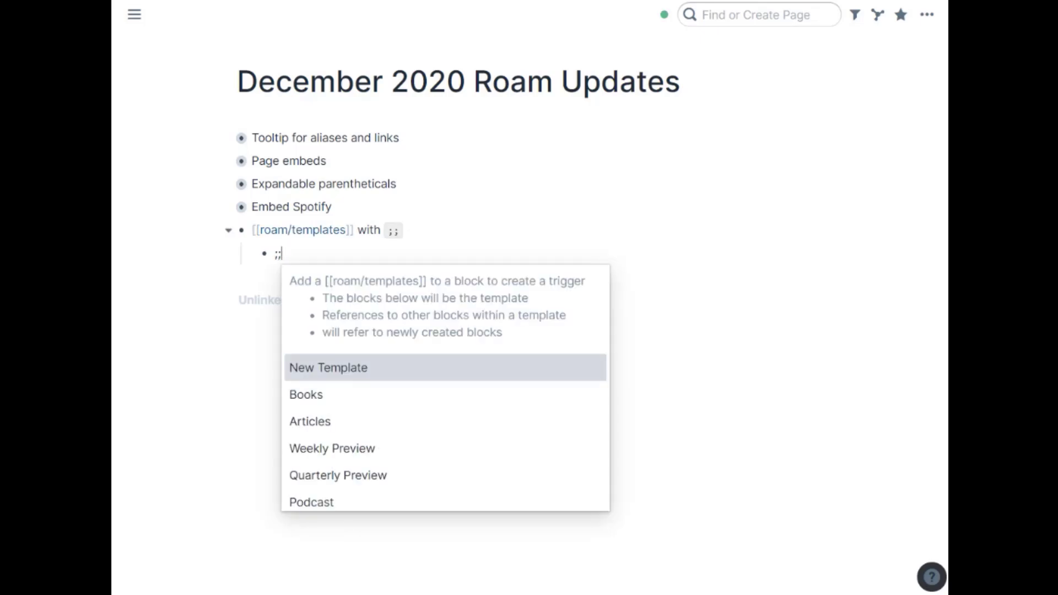
click(333, 372)
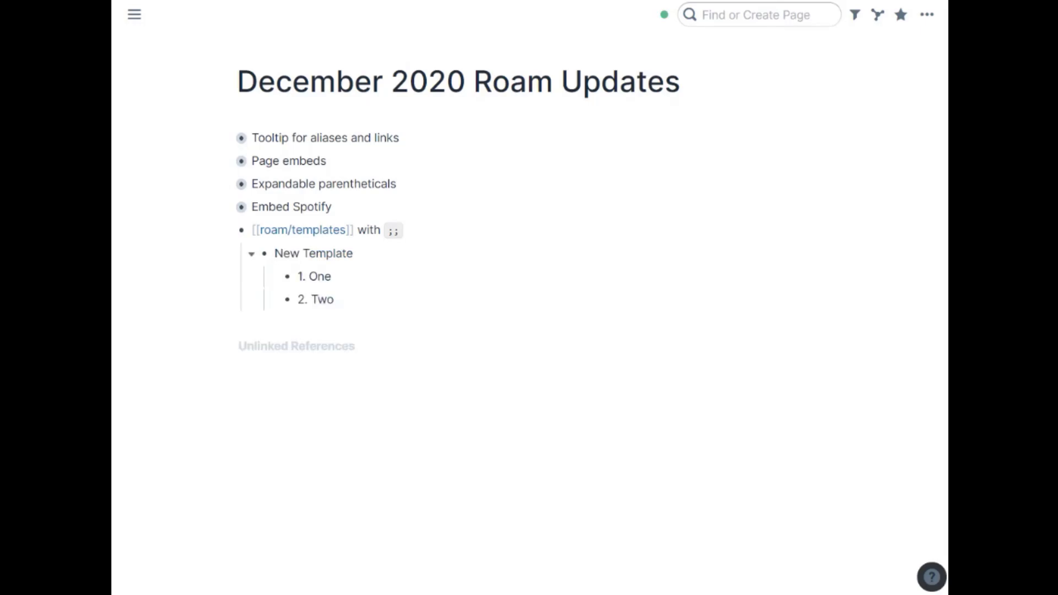
key(Return)
key(shift+Tab)
key(shift+Tab)
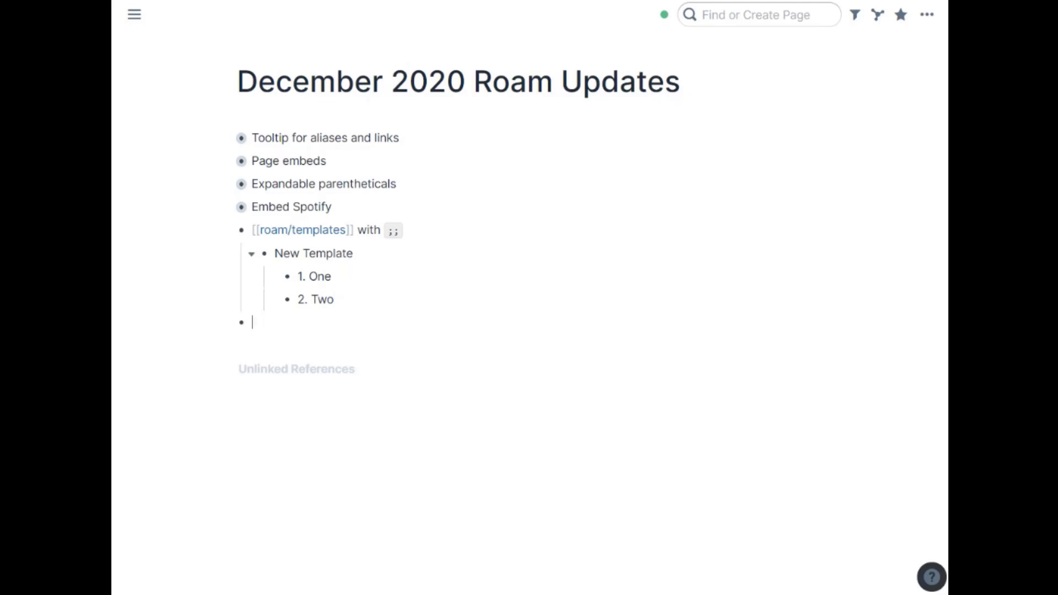
text(;;bo)
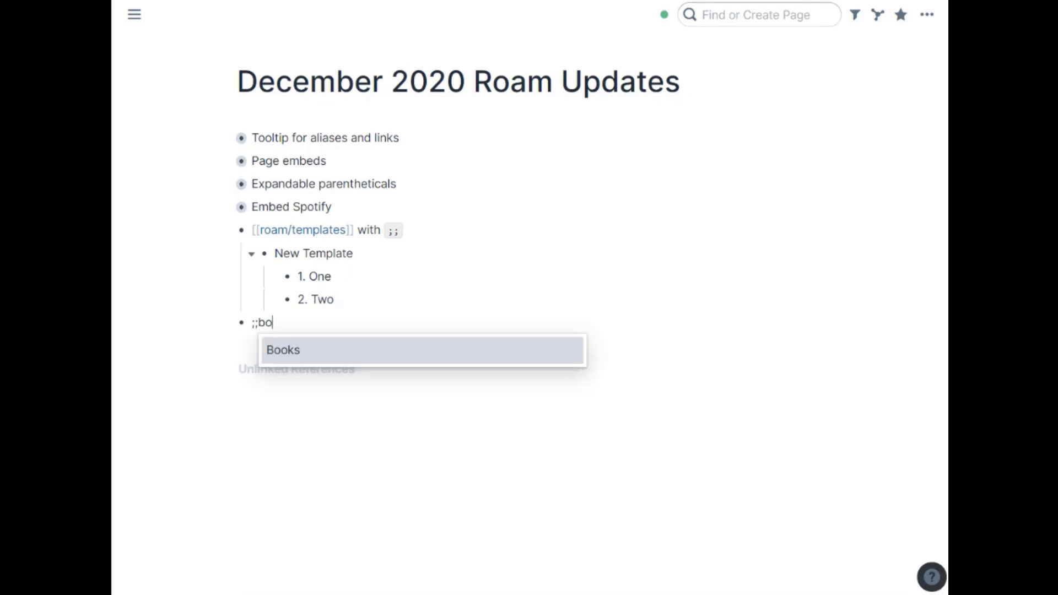
key(Return)
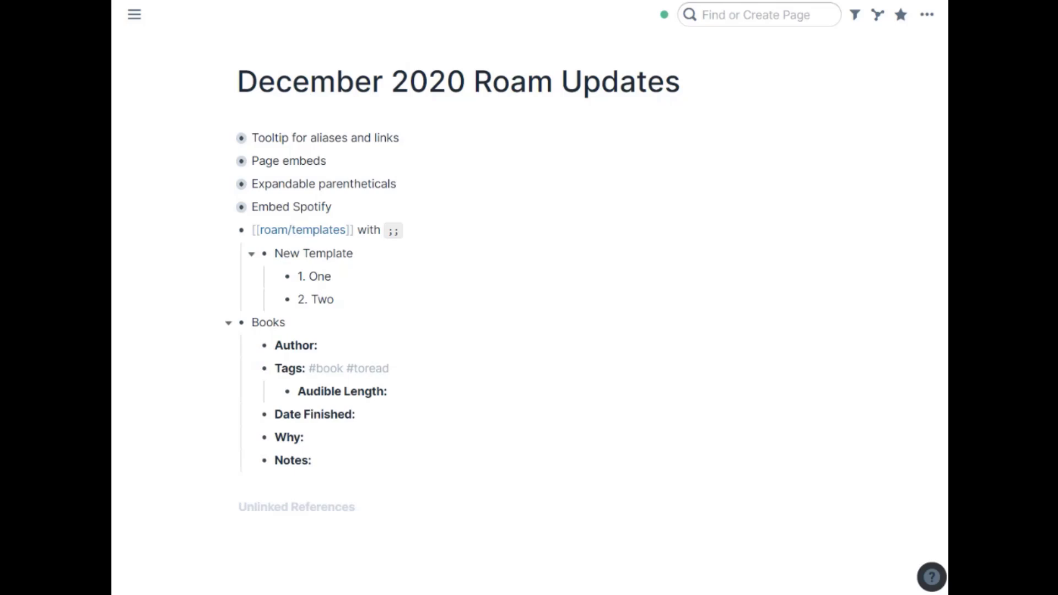
Step: Delete the Books template and insert the Articles template on a top-level block instead
key(Escape)
key(BackSpace)
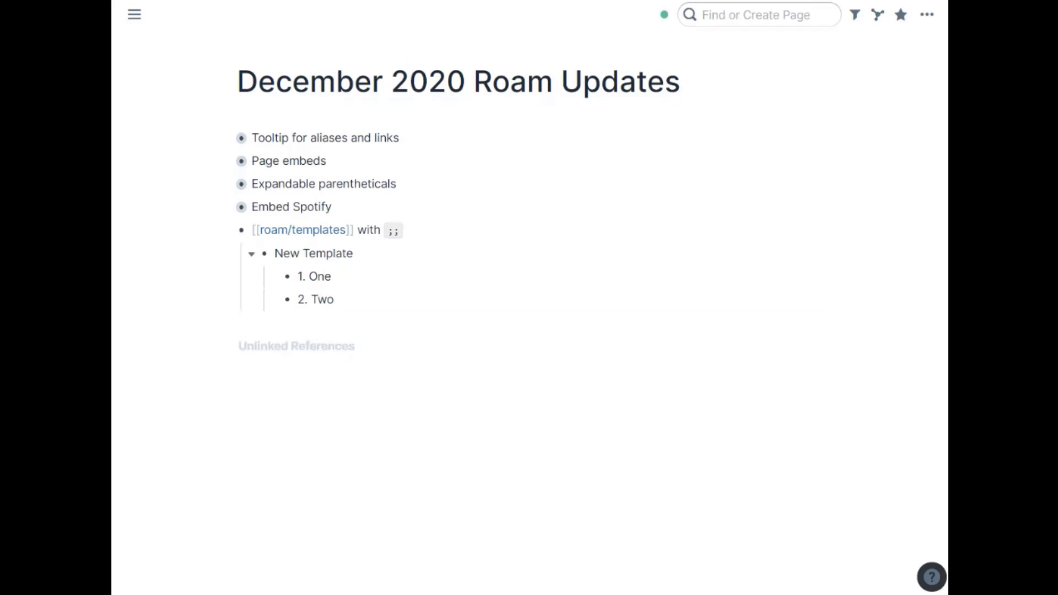
key(Return)
key(shift+Tab)
key(shift+Tab)
text(;;)
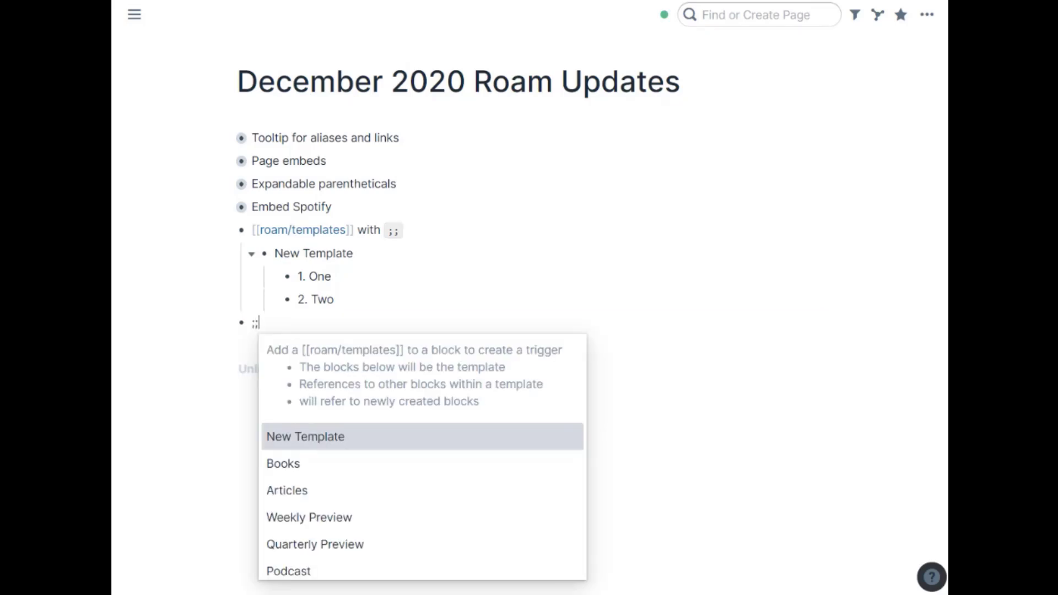
text(B)
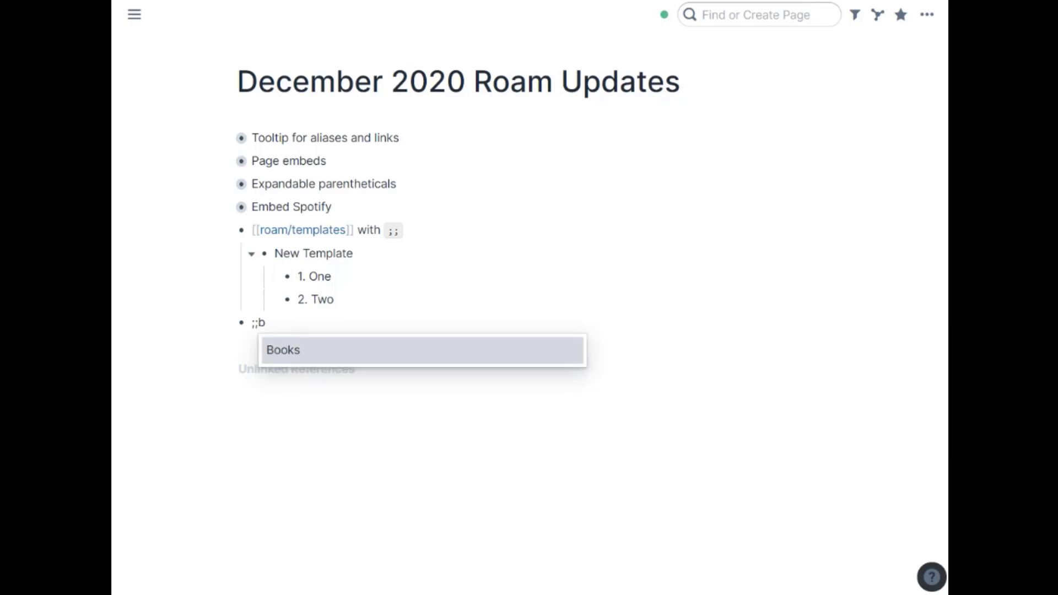
key(BackSpace)
key(Down)
key(Down)
key(Down)
key(Down)
key(Up)
key(Up)
key(Return)
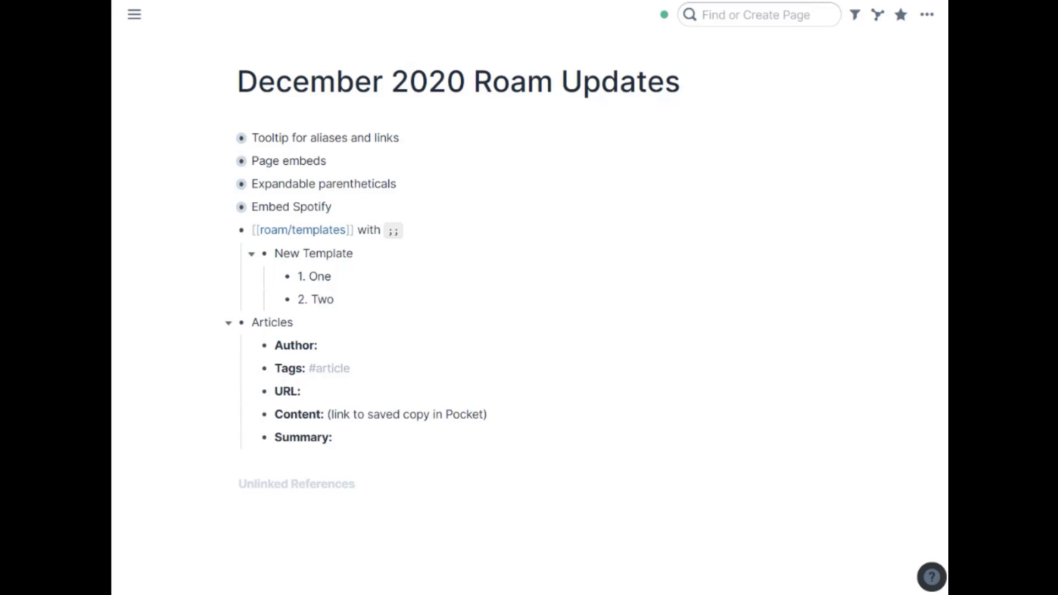